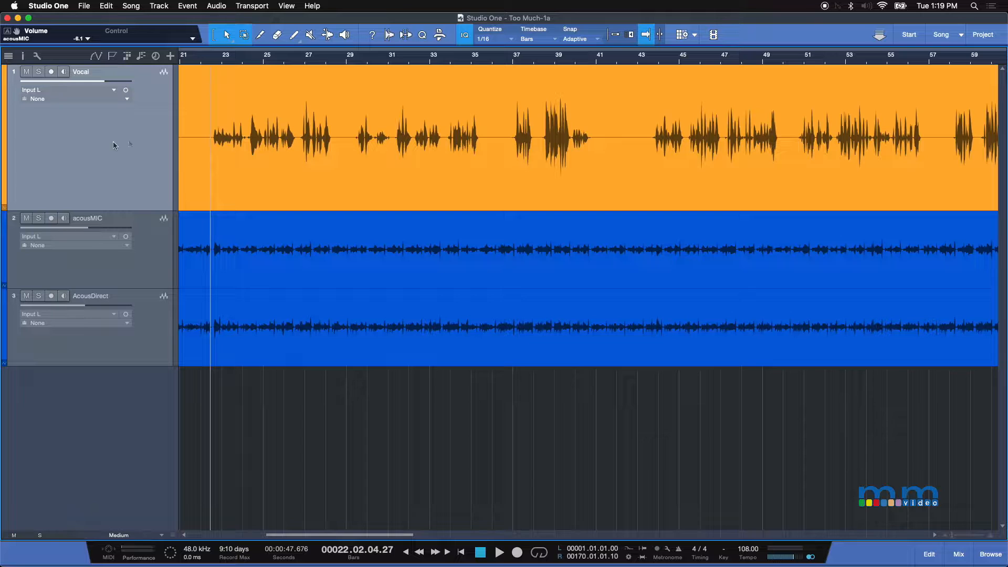
Open the Vocal track's audio event for editing with Melodyne.
click(214, 153)
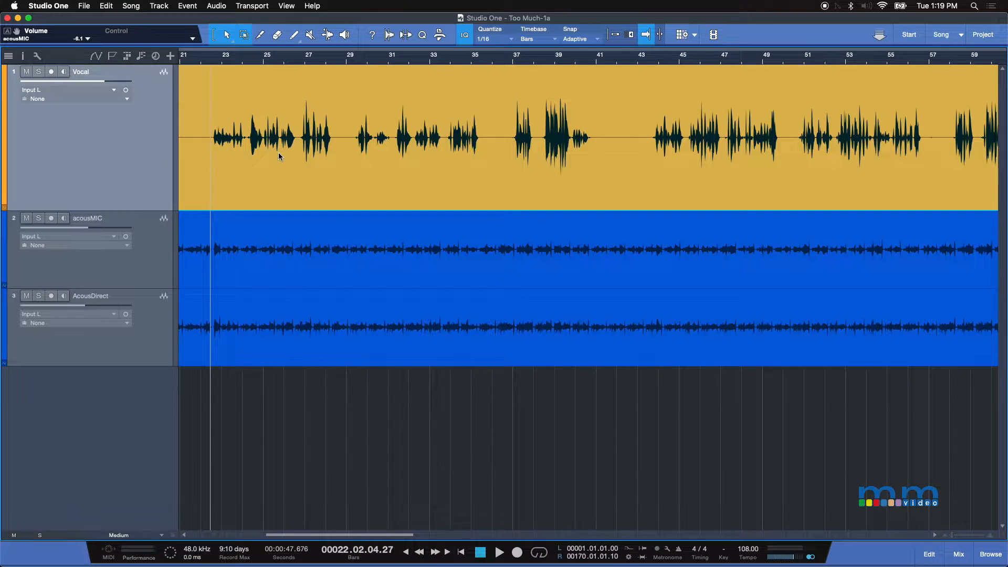
click(338, 334)
click(333, 265)
click(334, 190)
click(216, 6)
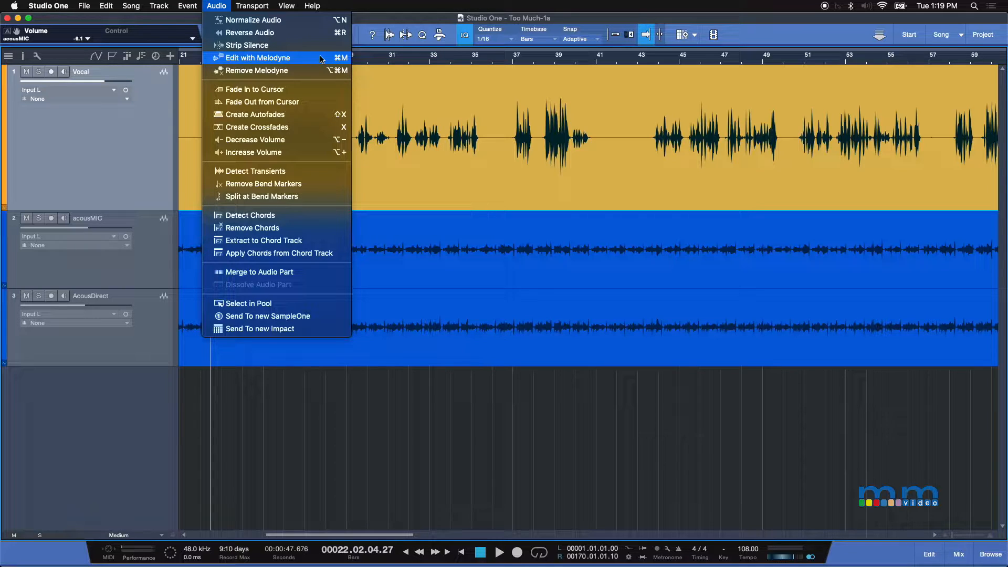
click(322, 59)
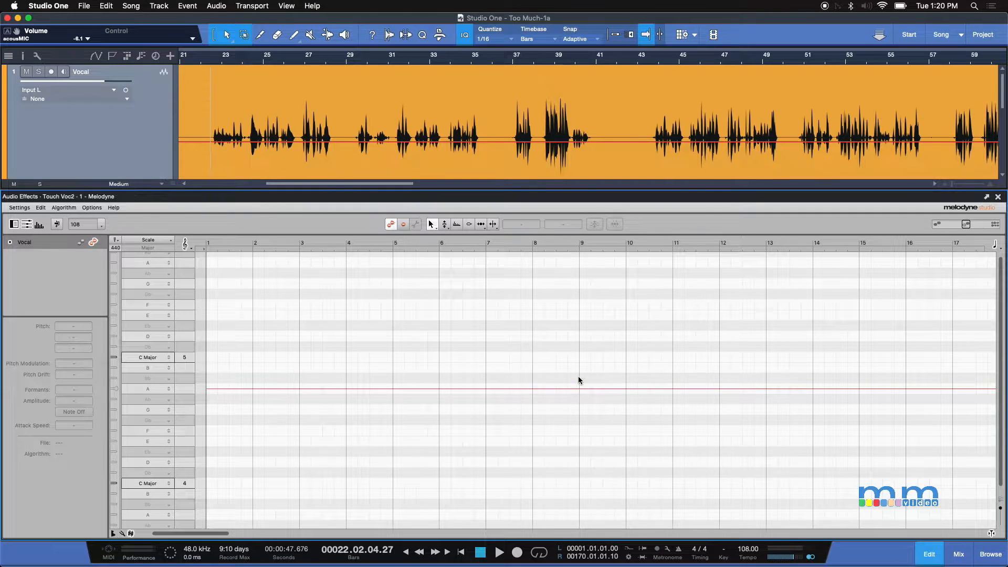
Set the Melodyne detection algorithm for the Vocal notes to Melodic.
drag(221, 534, 321, 534)
scroll(408, 444, down, 8)
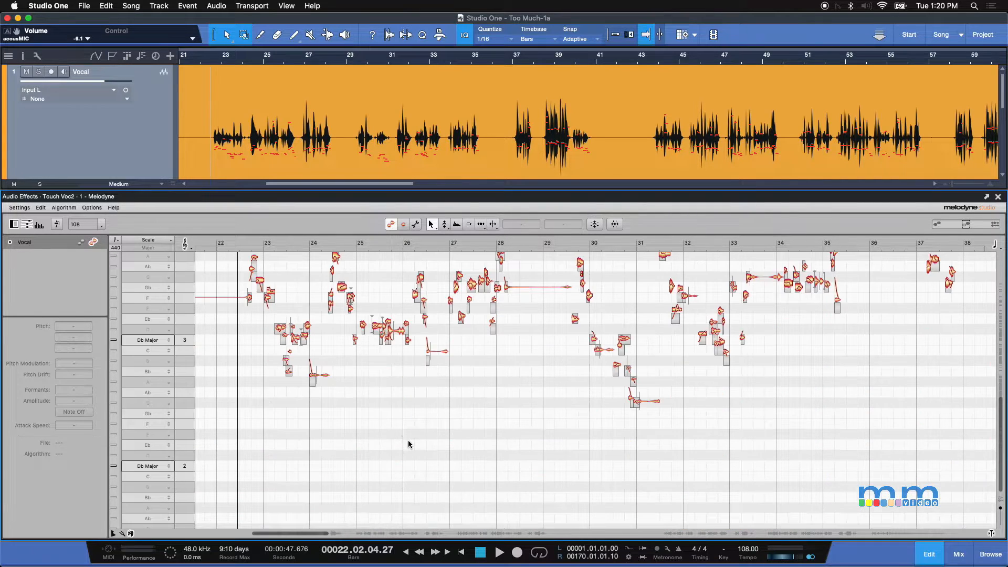
scroll(408, 442, up, 1)
click(63, 208)
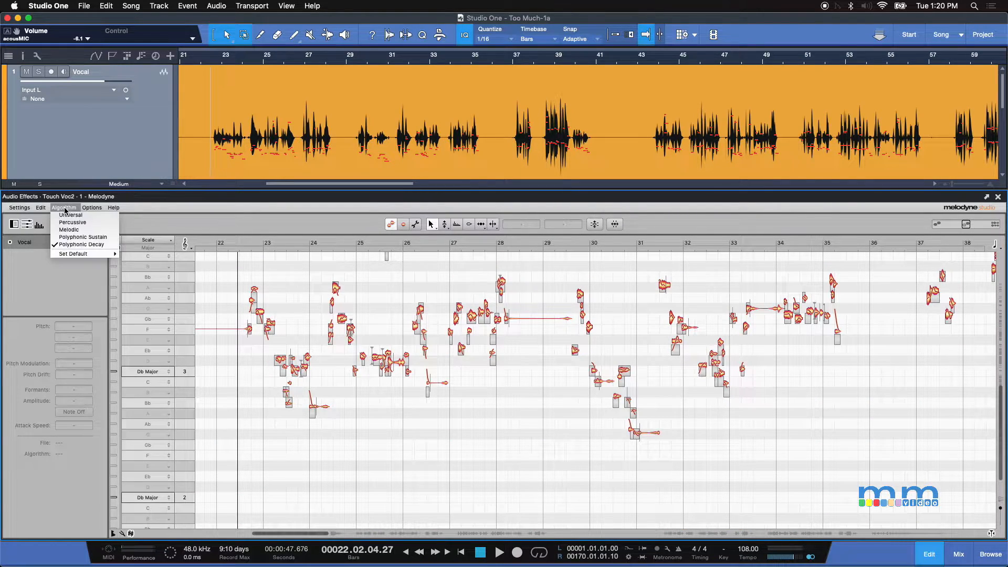
click(67, 229)
click(578, 198)
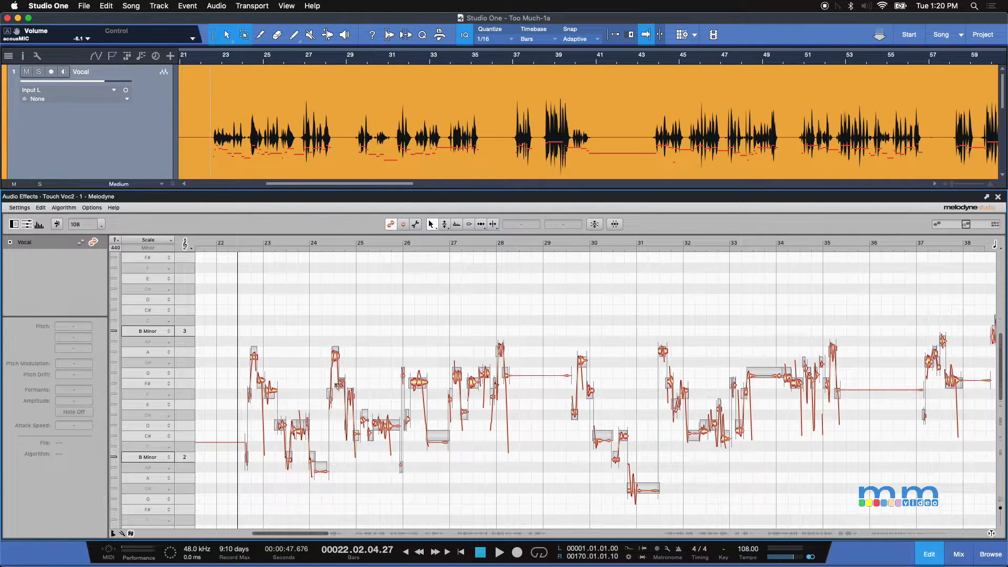
Examine the detected Vocal notes from bar 22 to 26 up close and play them back from just before bar 23.
right_click(270, 375)
click(270, 396)
drag(271, 395, 514, 345)
right_click(398, 388)
click(399, 374)
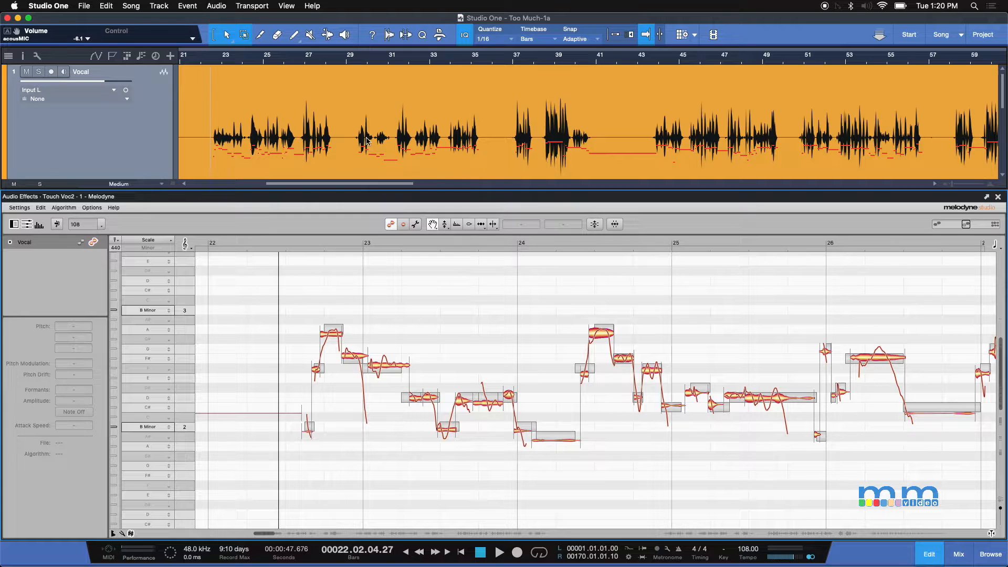
right_click(455, 331)
click(454, 317)
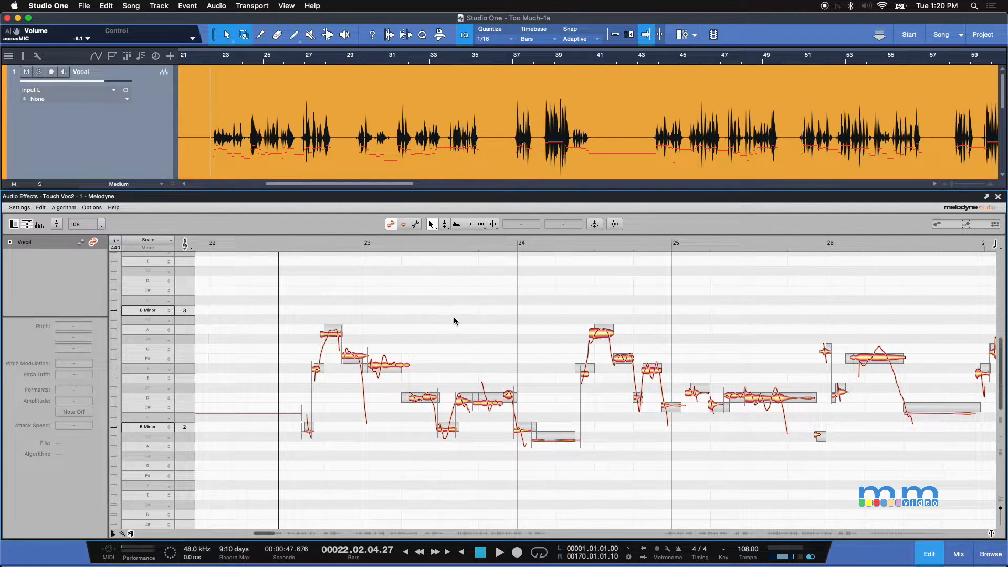
click(299, 243)
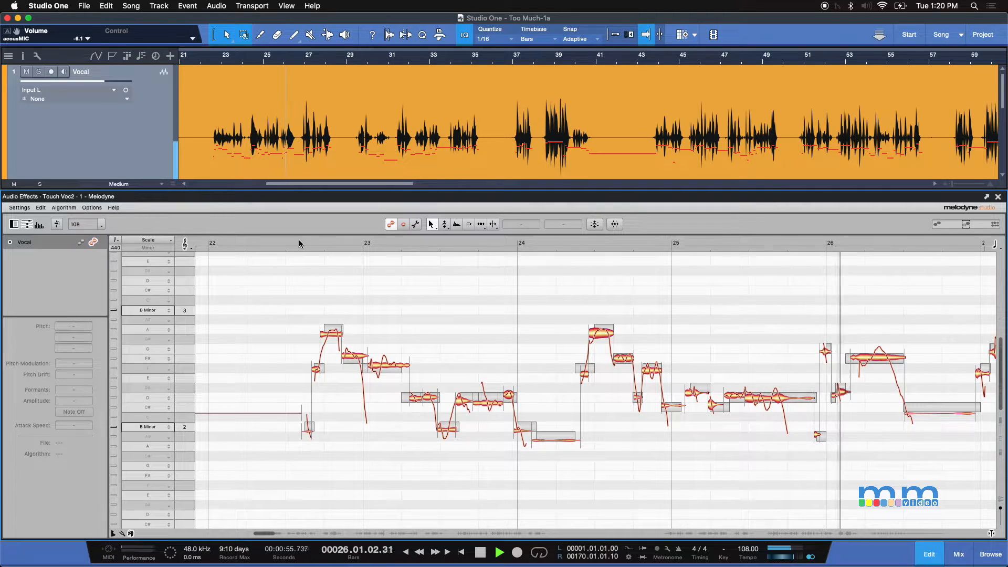
key(space)
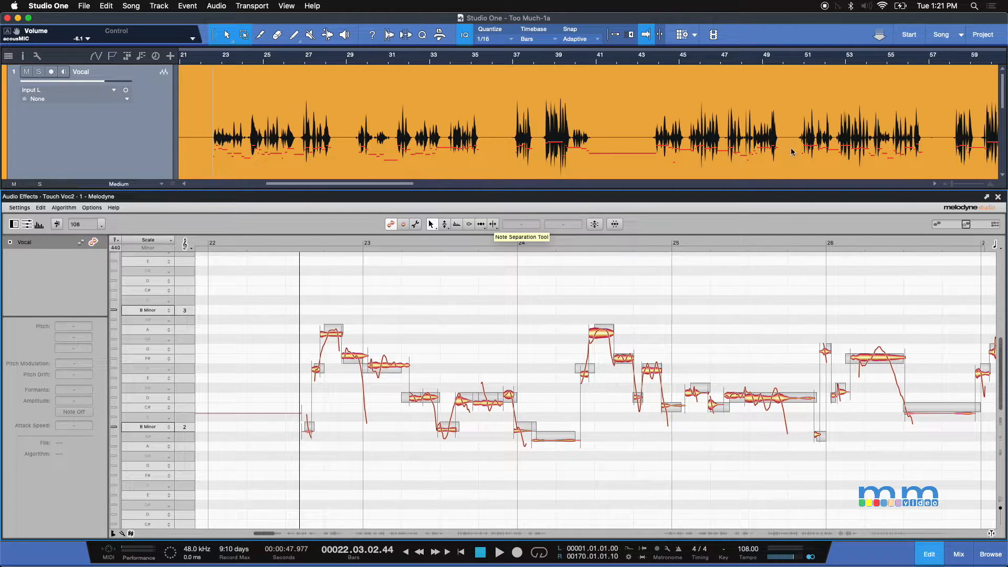
Close the vocal's note editor and open the acousMIC event in Melodyne.
click(999, 198)
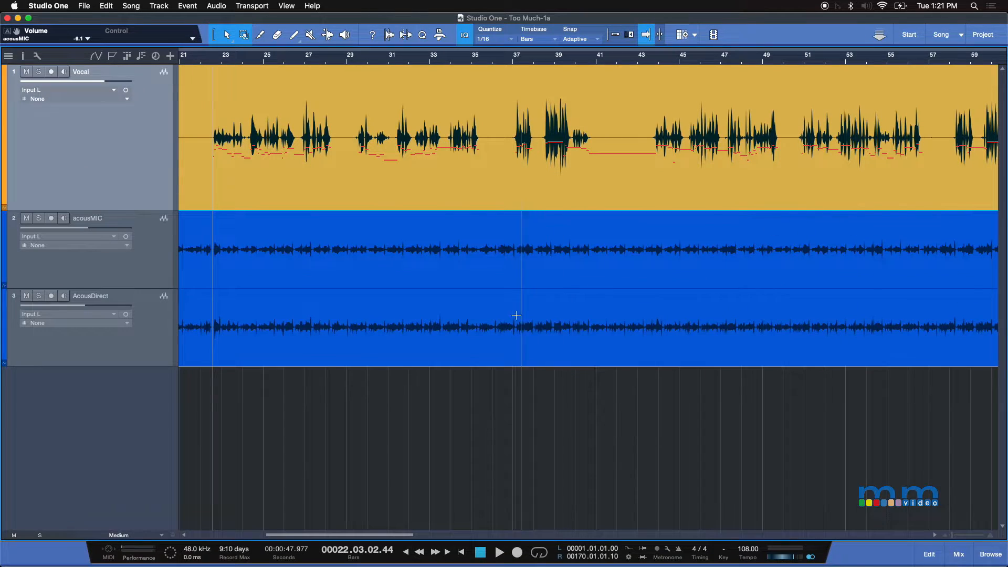
click(465, 285)
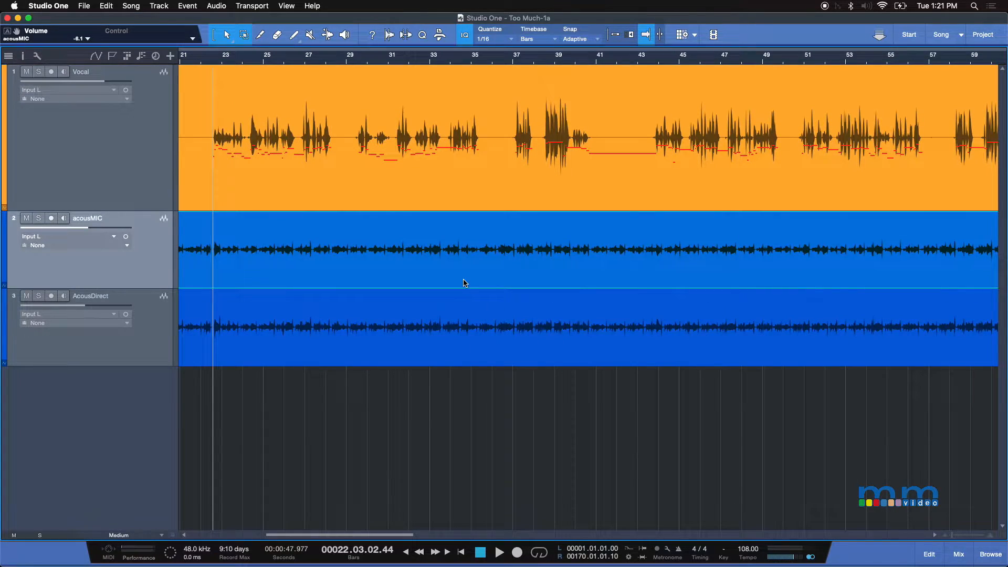
double_click(464, 284)
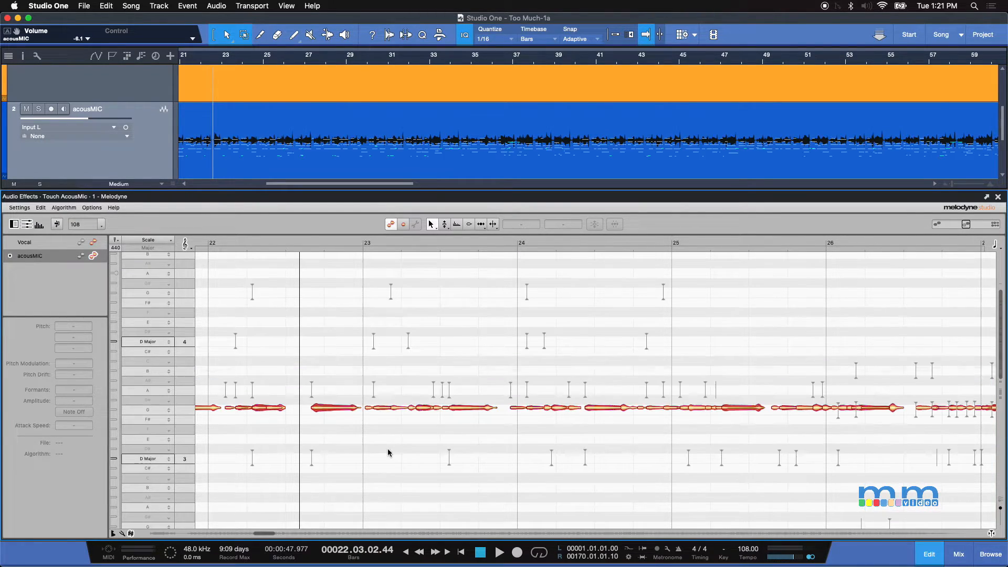
Examine the acousMIC notes over bars 21 to 28 and audition the passage before bar 23 inside Melodyne.
right_click(486, 427)
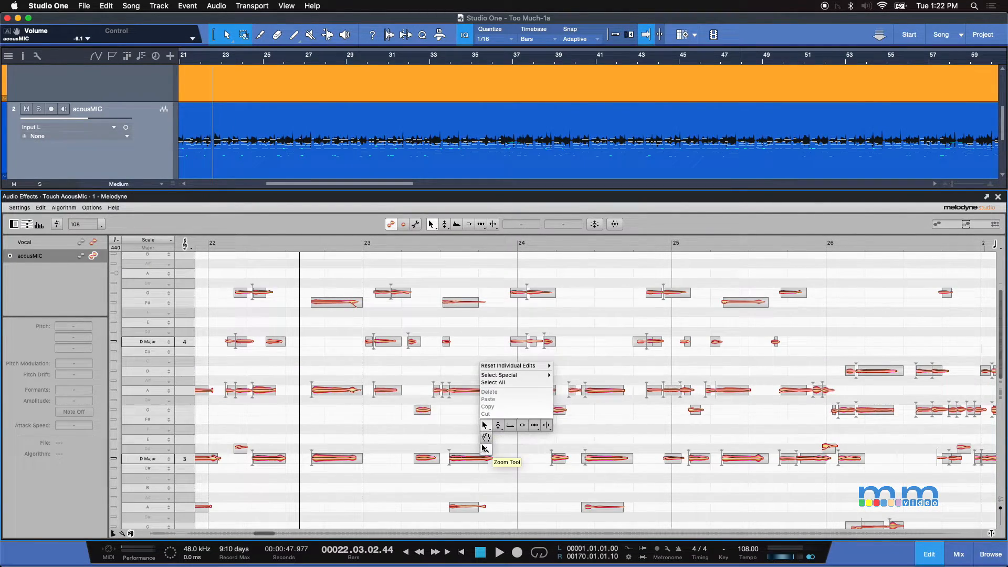
click(484, 450)
drag(455, 435, 476, 355)
right_click(419, 391)
click(422, 405)
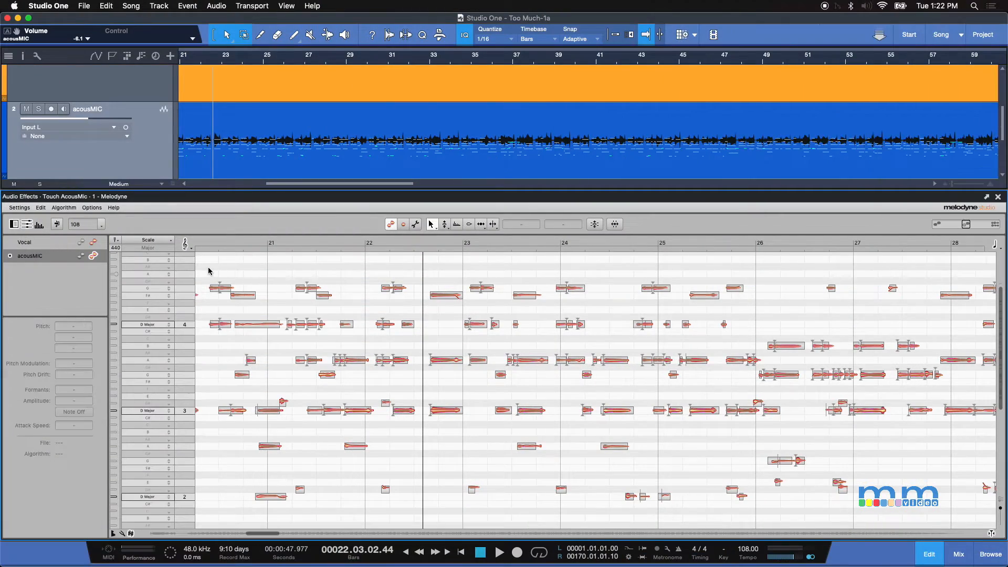
key(space)
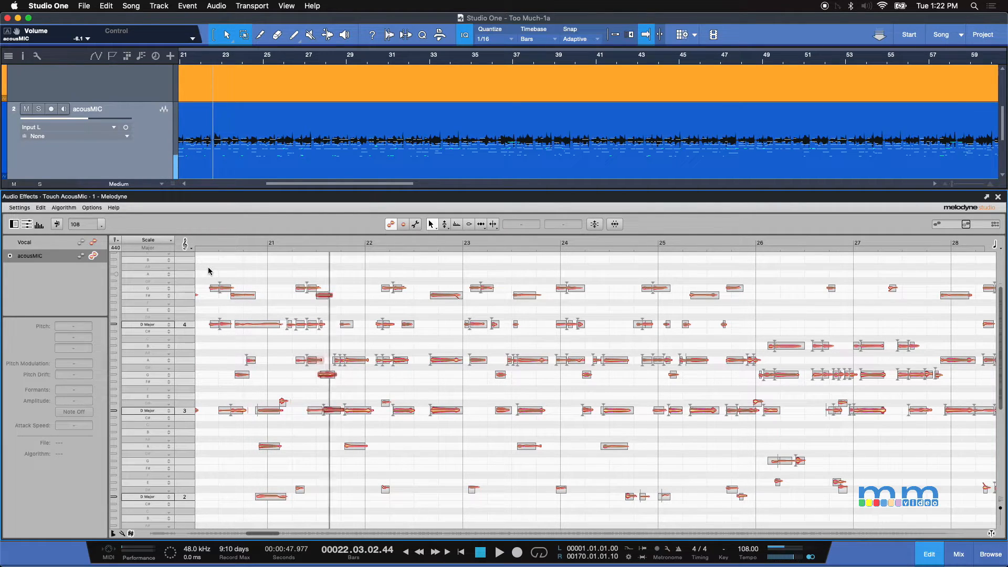
key(space)
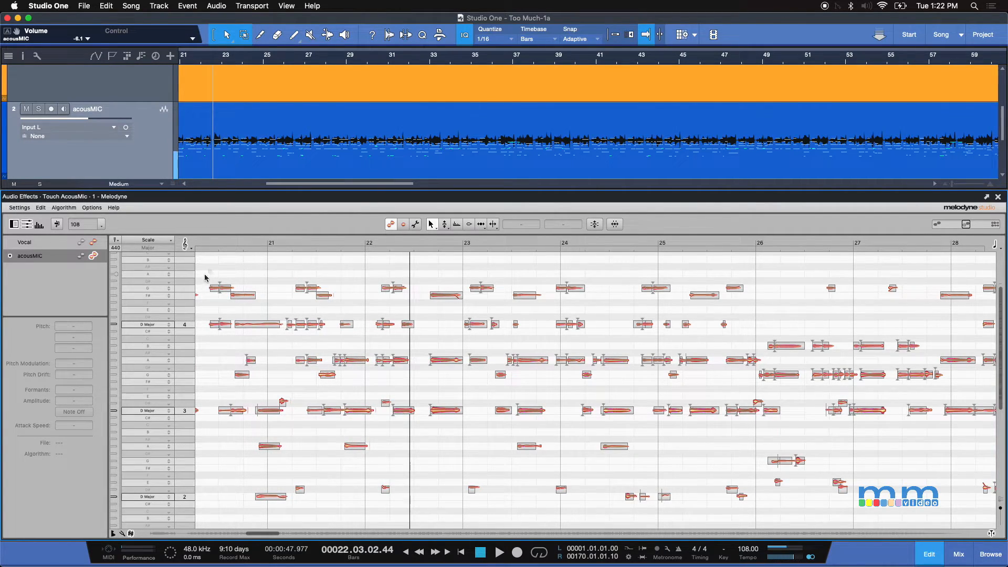
Select the Vocal and acousMIC tracks in turn in Melodyne's track list to compare their entries.
click(50, 245)
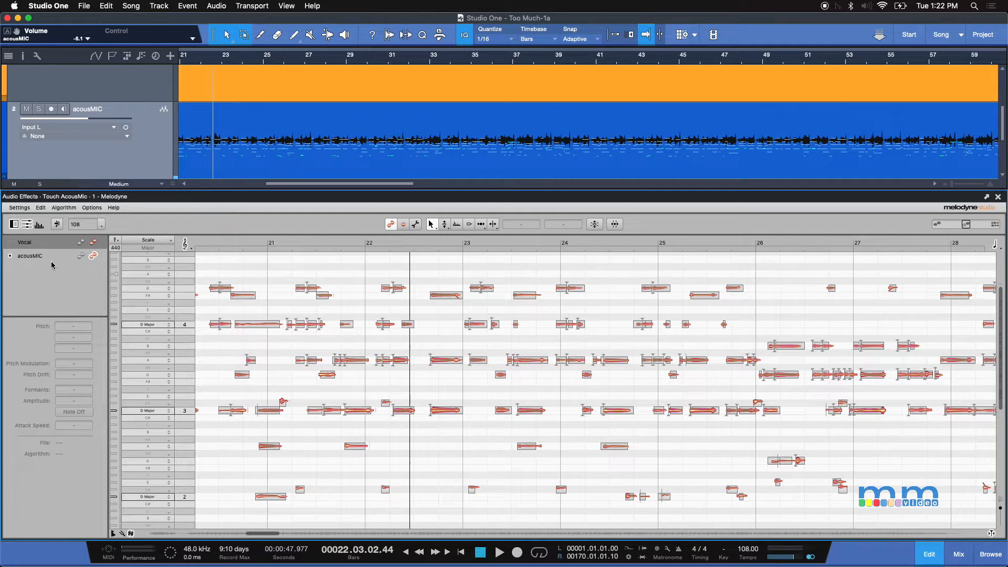
click(51, 262)
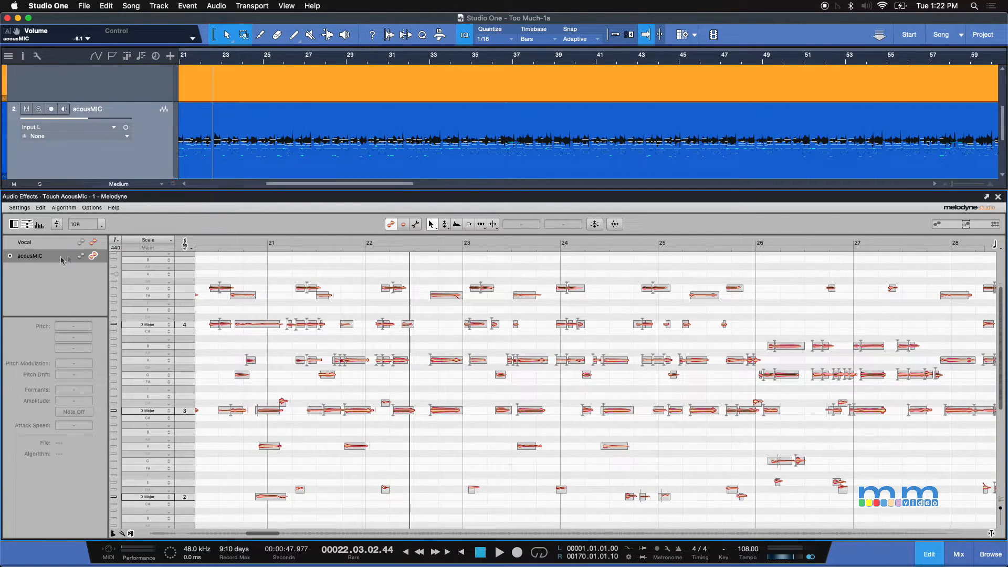
click(40, 244)
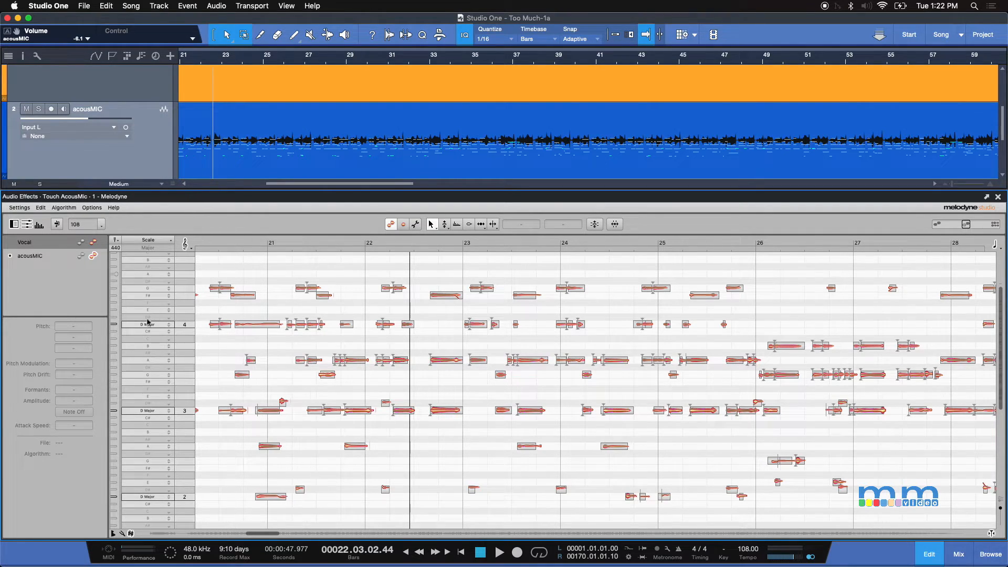
click(37, 257)
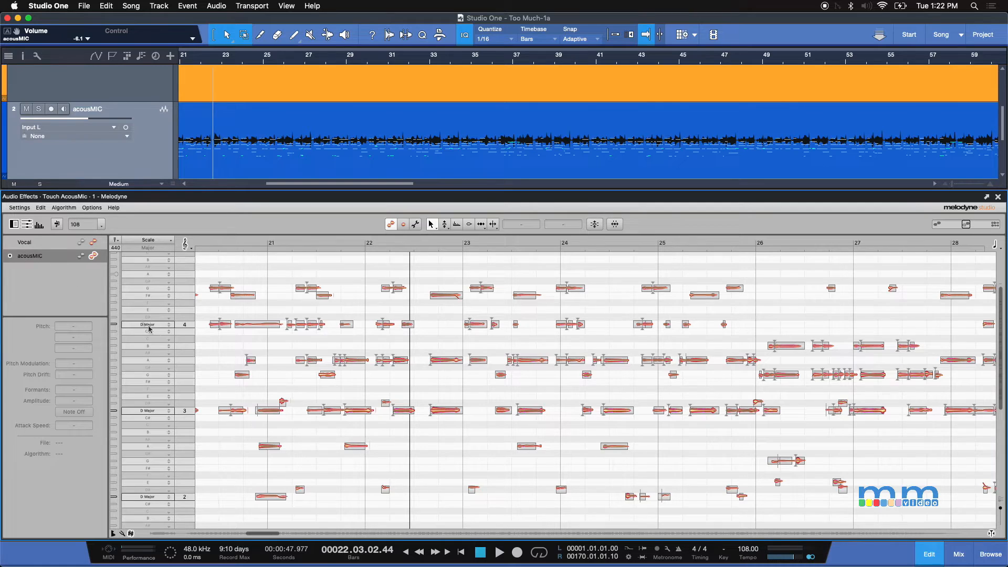
Display the Vocal and acousMIC notes together in Melodyne and play both back from between bars 22 and 23.
click(94, 242)
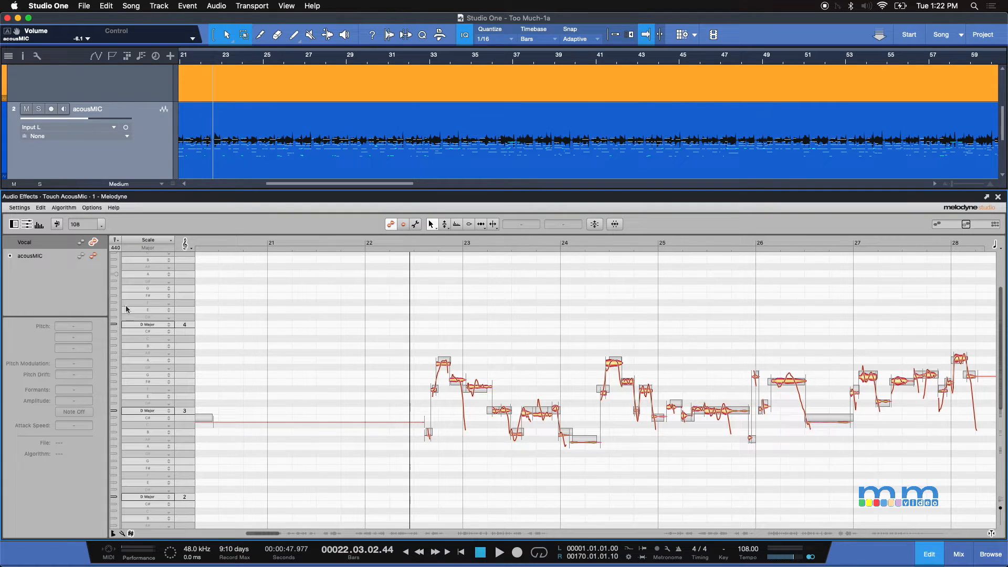
click(97, 256)
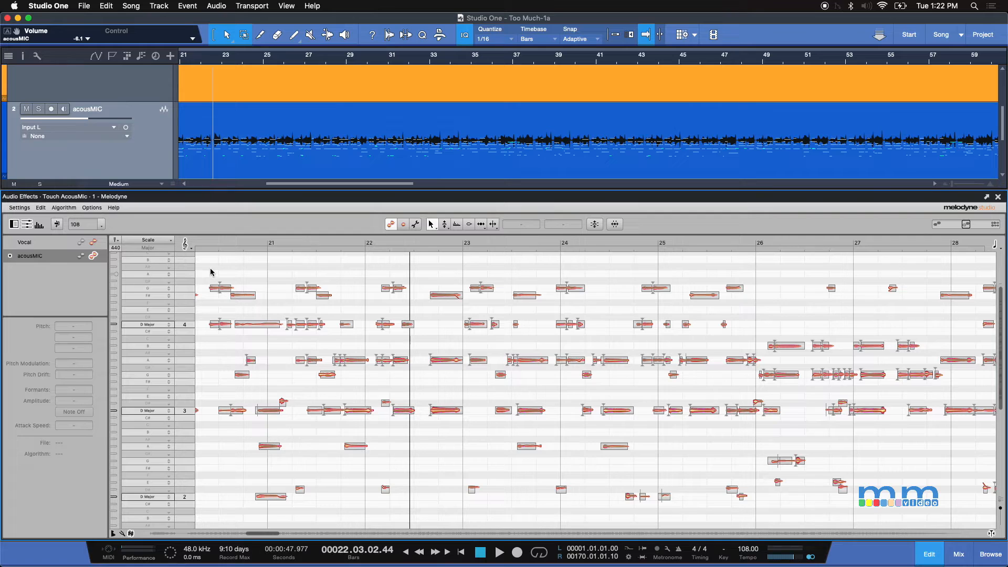
click(95, 244)
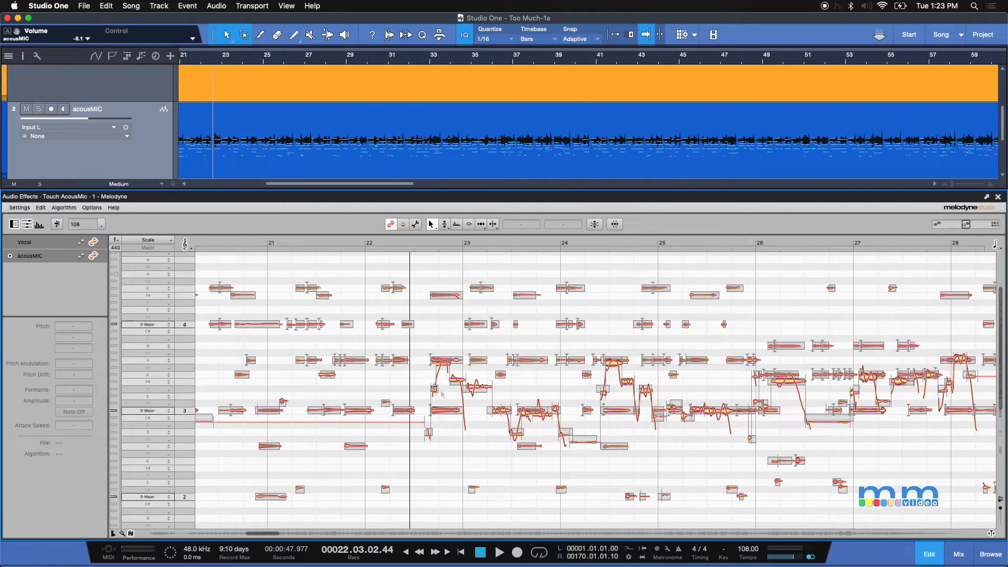
click(423, 242)
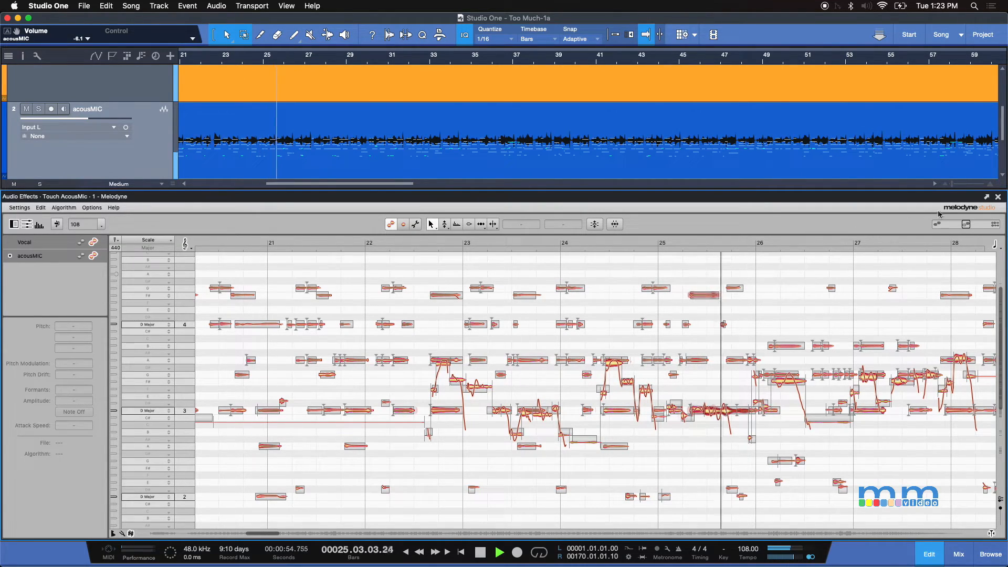
key(space)
Close the note editor and remove Melodyne from the Vocal event.
click(999, 197)
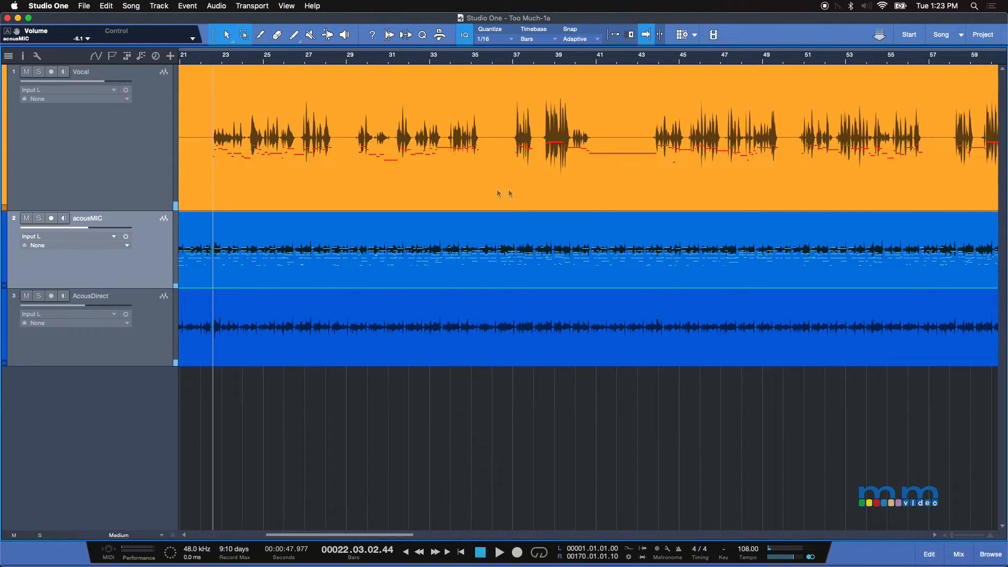
right_click(447, 192)
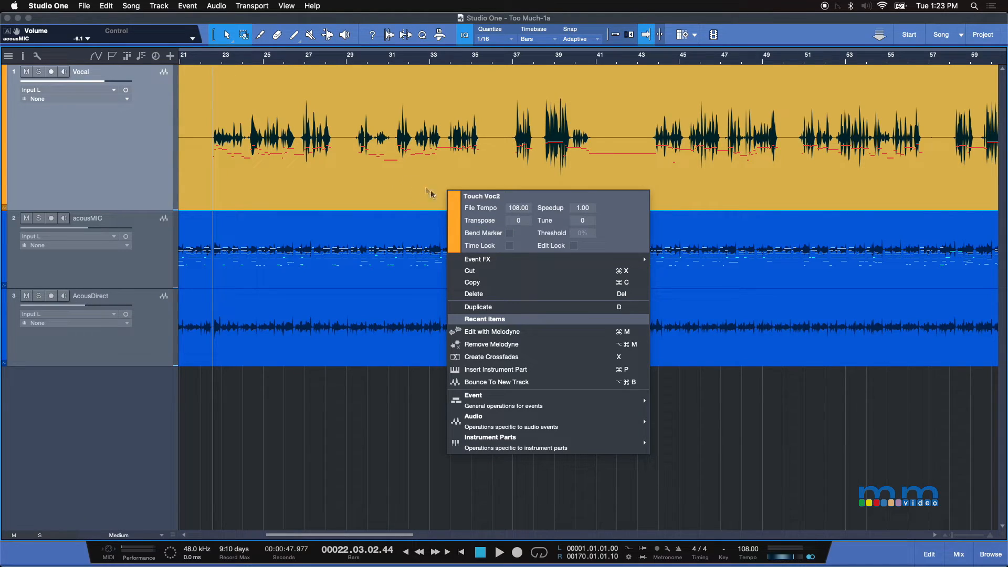
click(515, 345)
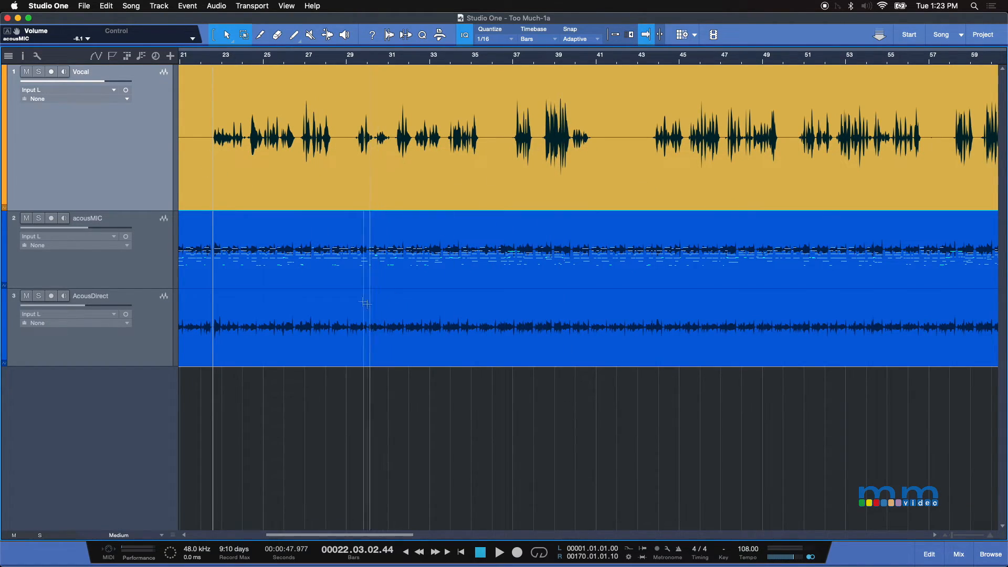
Check which tracks Melodyne lists for the acousMIC event, and select the Vocal track in the arrangement.
click(312, 273)
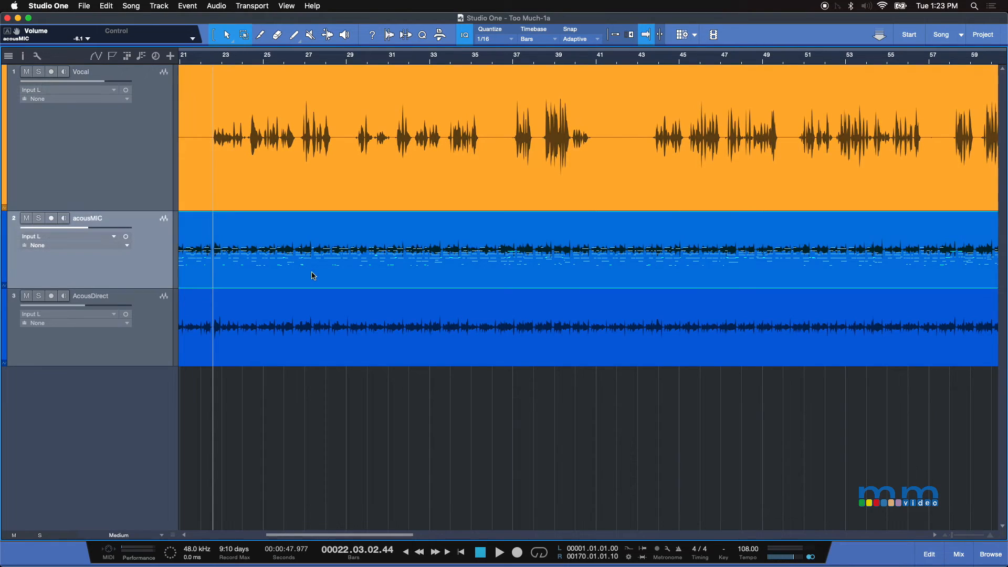
double_click(312, 274)
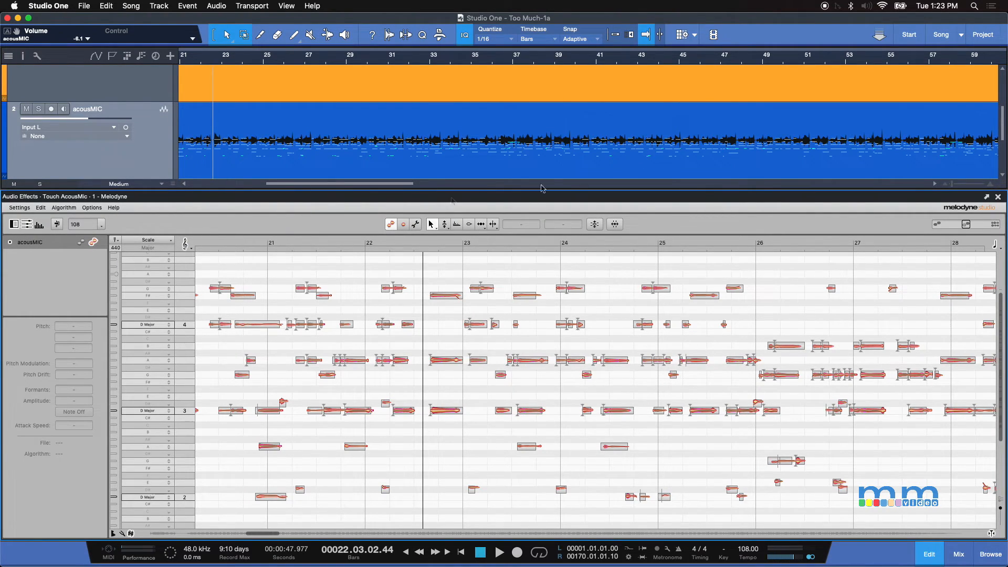
click(999, 198)
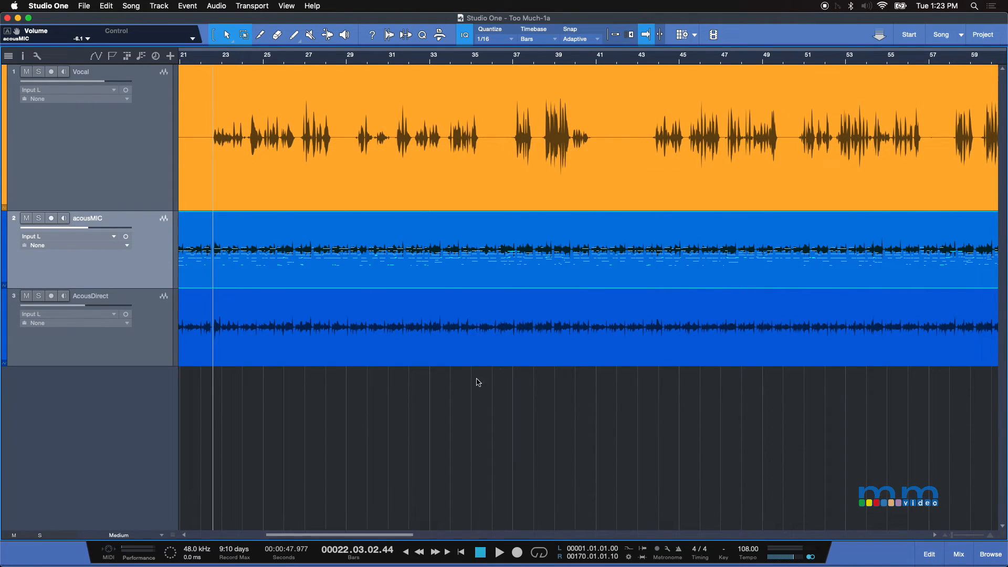
click(106, 169)
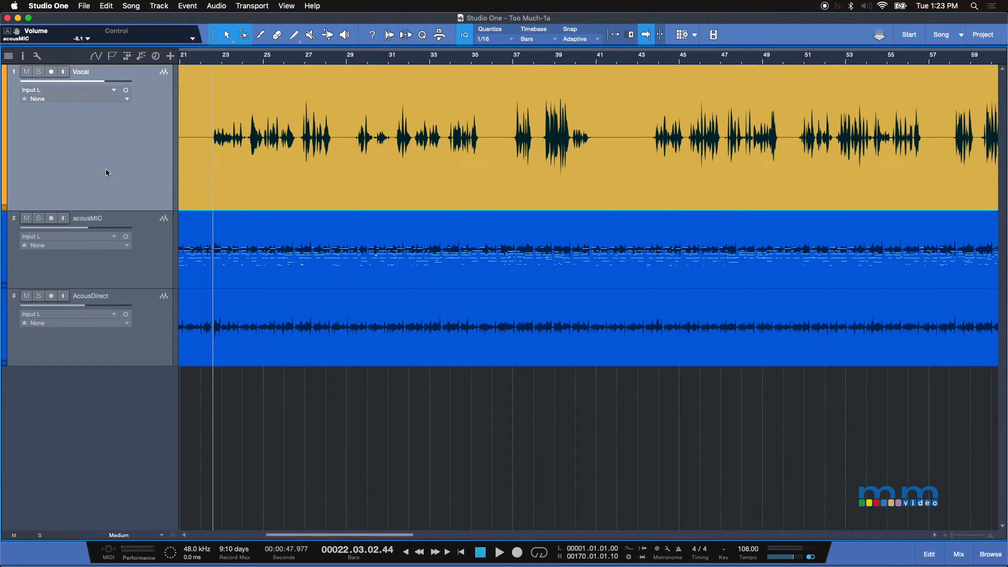